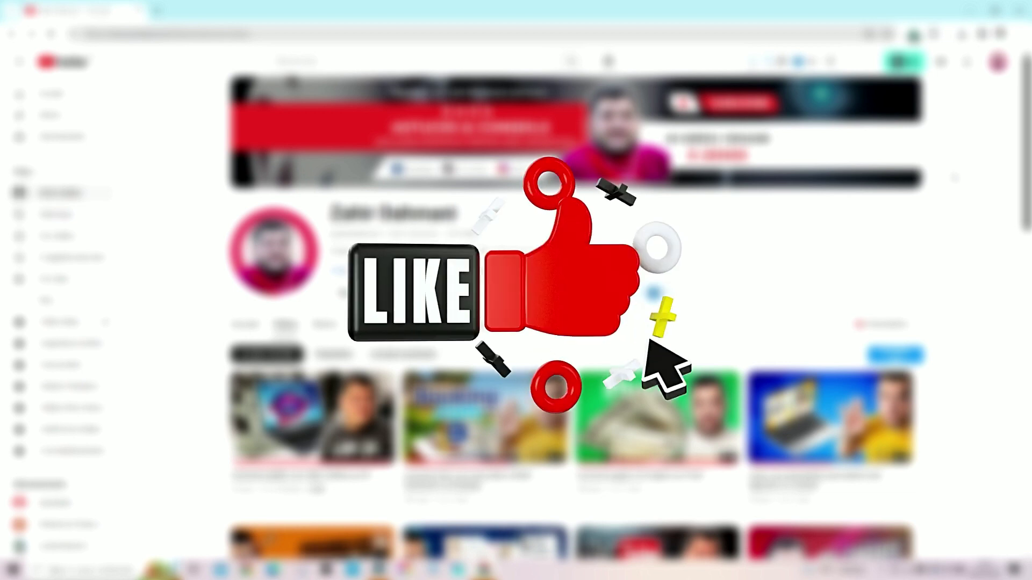
scroll(955, 177, down, 2)
scroll(955, 178, down, 7)
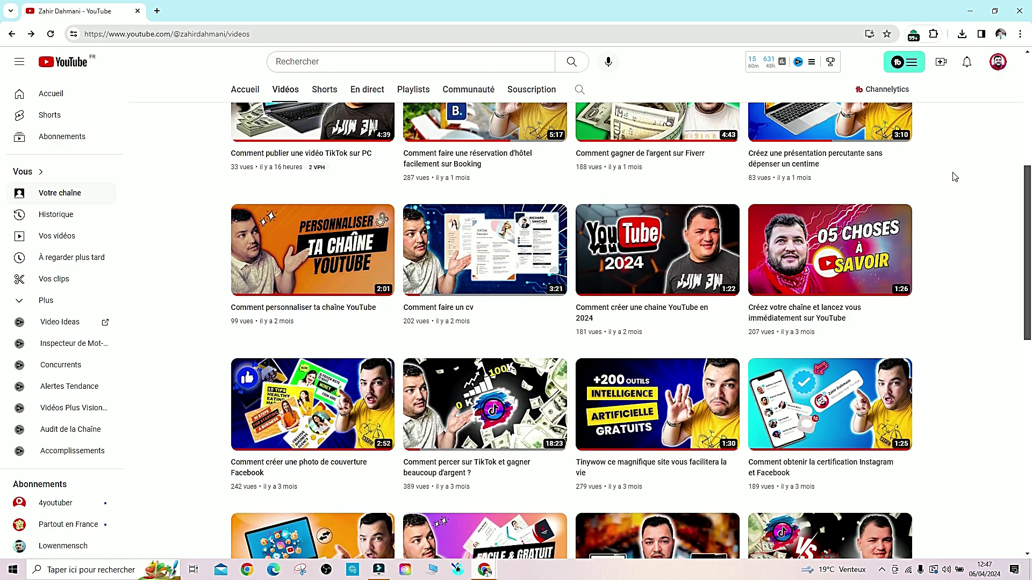
scroll(954, 177, up, 4)
scroll(954, 177, up, 2)
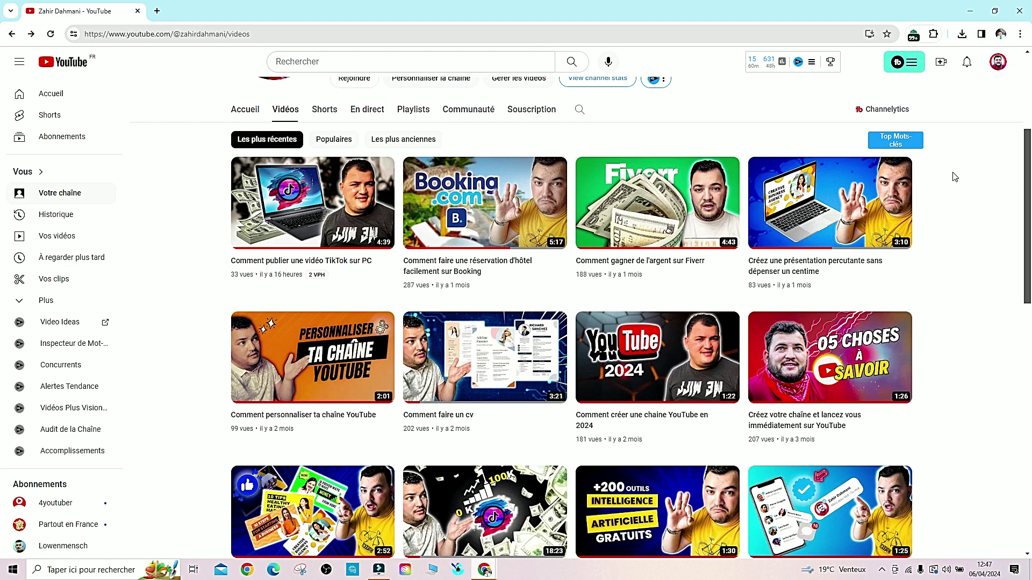
scroll(954, 177, up, 4)
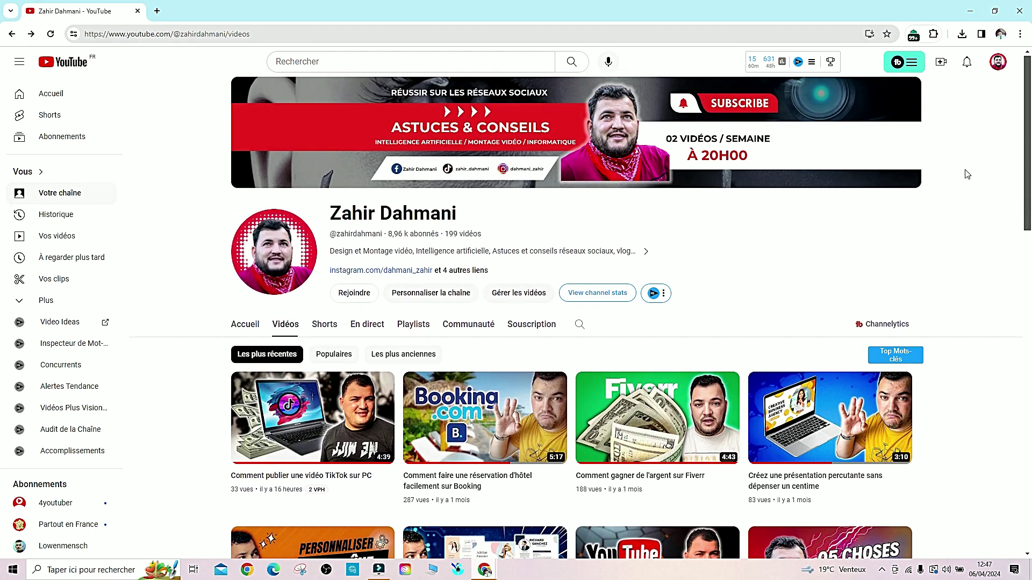
Check the MP4 video and the miniature 1.jpg thumbnail on the desktop, and return to the browser
click(970, 11)
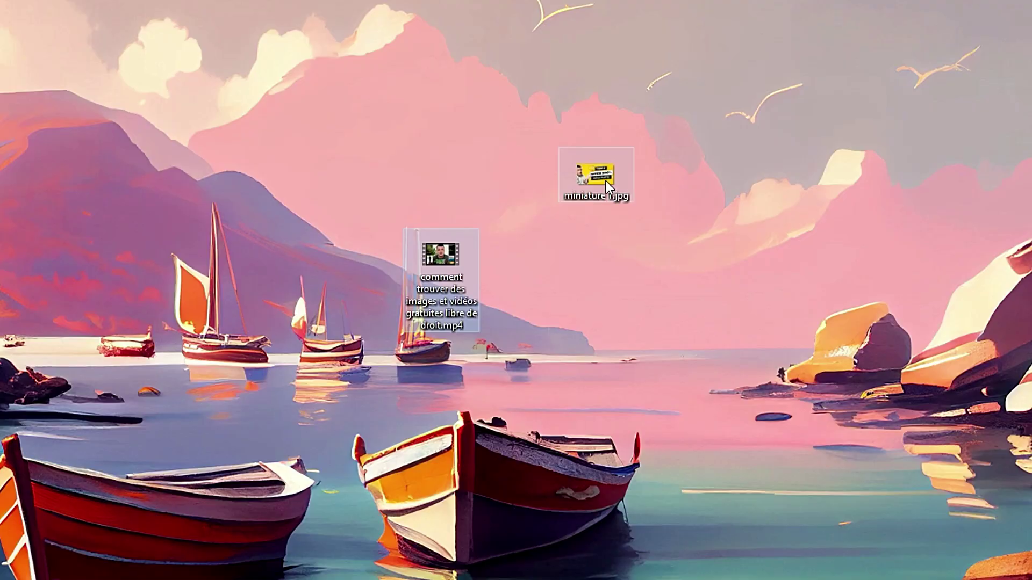
drag(547, 139, 535, 194)
click(457, 538)
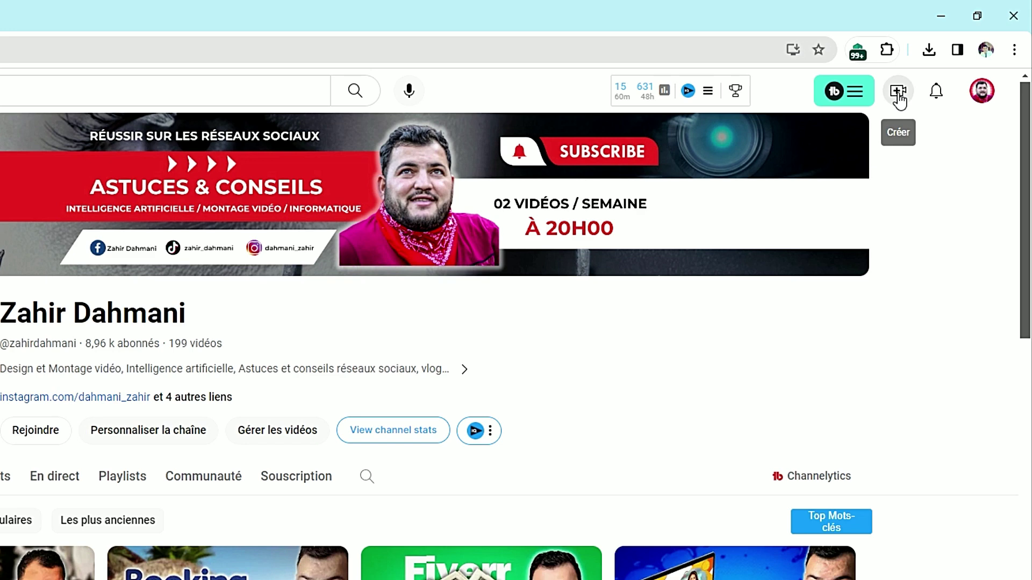
Upload "comment trouver des images et vidéos gratuites libre de droit.mp4" from the Bureau folder as a new video
click(898, 95)
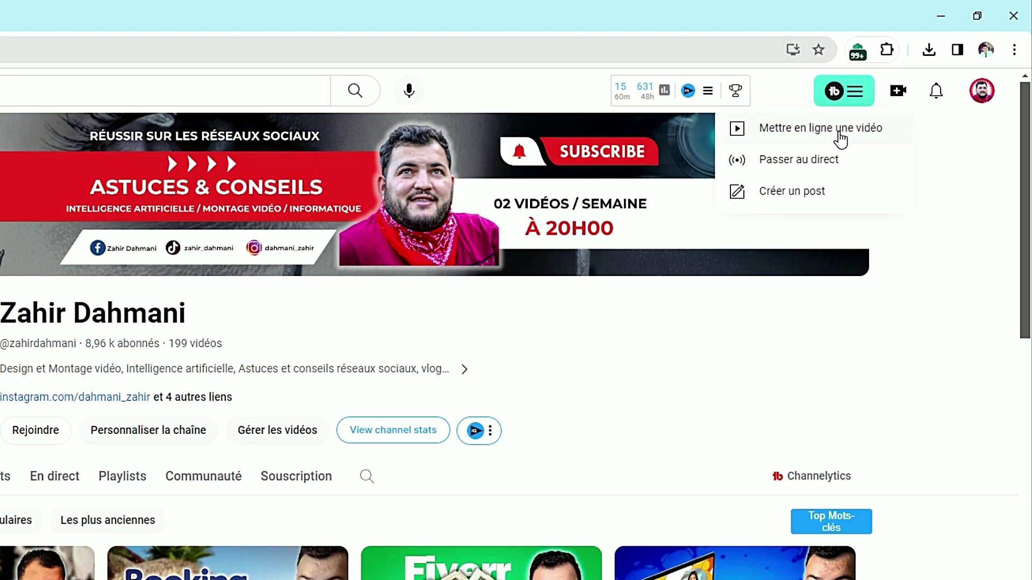
click(840, 134)
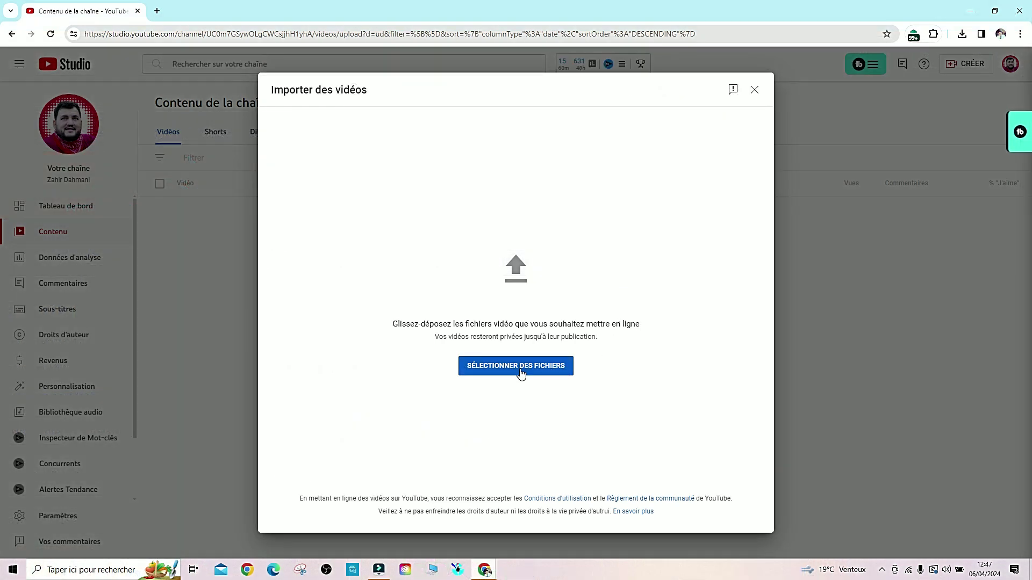
click(521, 370)
click(43, 127)
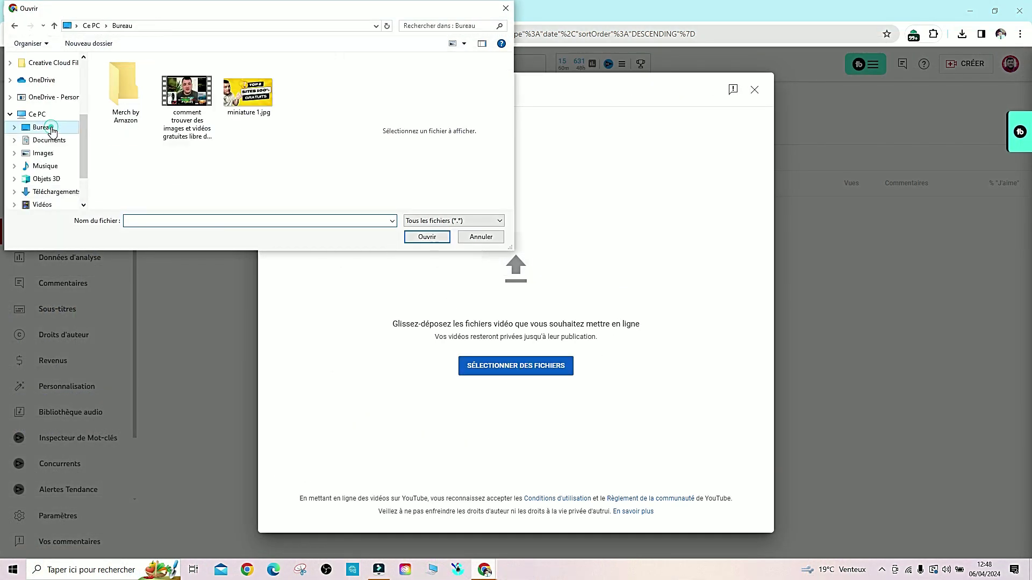
double_click(239, 119)
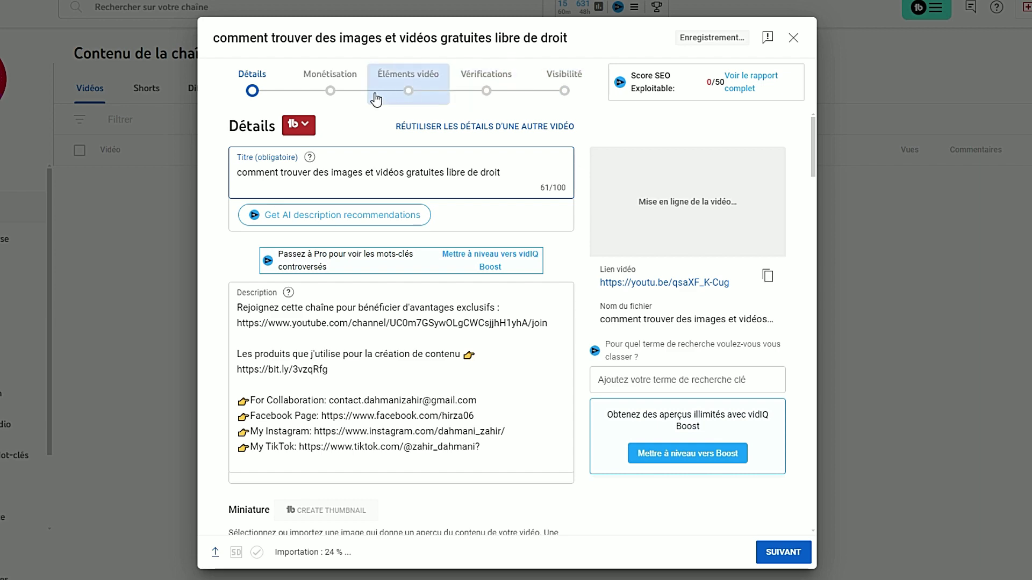
Replace the whole video description with the prepared text starting "comment trouver des images et vidéos gratuites libre de droit ?"
click(276, 98)
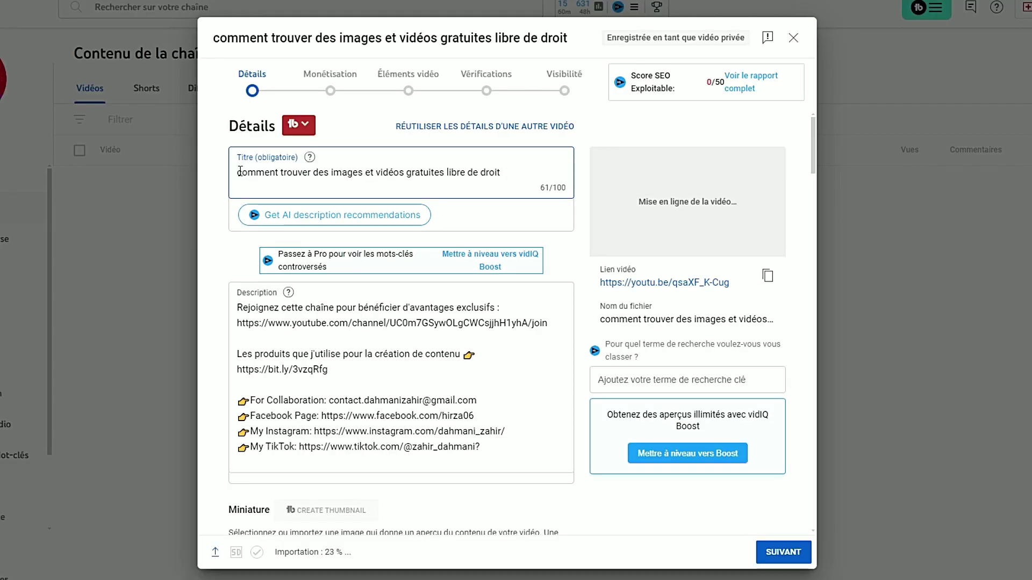
scroll(522, 178, down, 1)
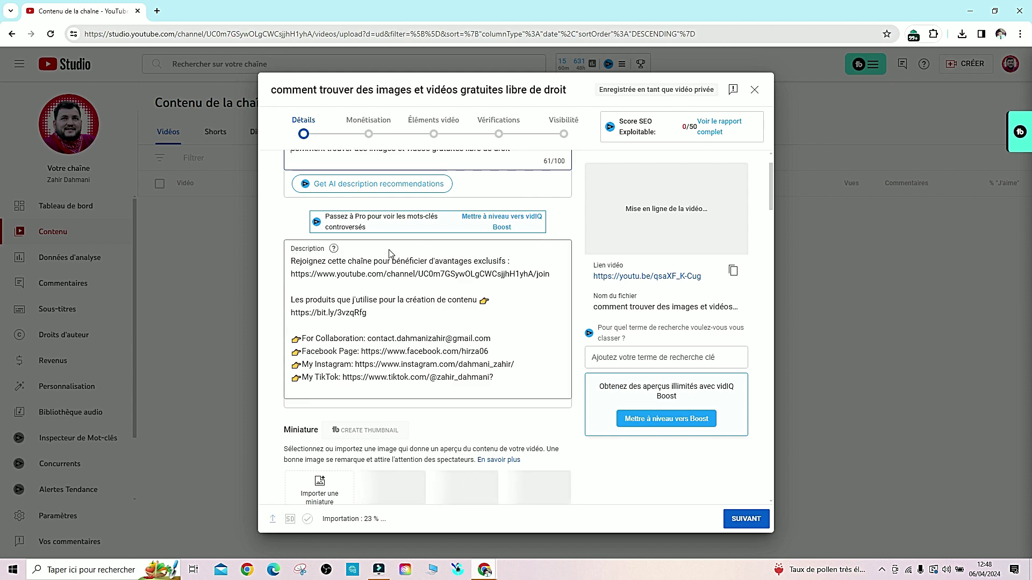
scroll(293, 261, up, 1)
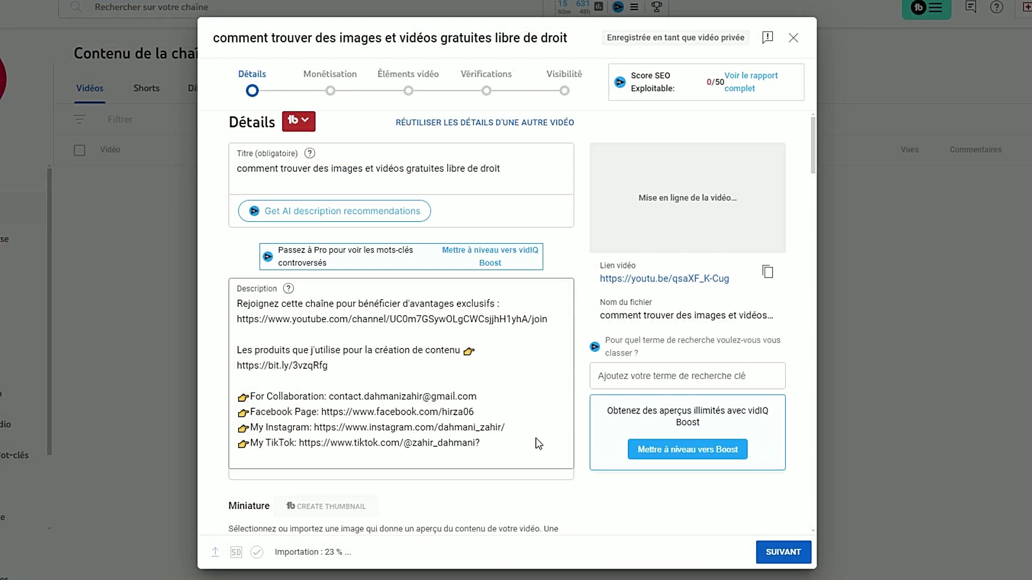
scroll(499, 384, down, 1)
drag(493, 383, 221, 241)
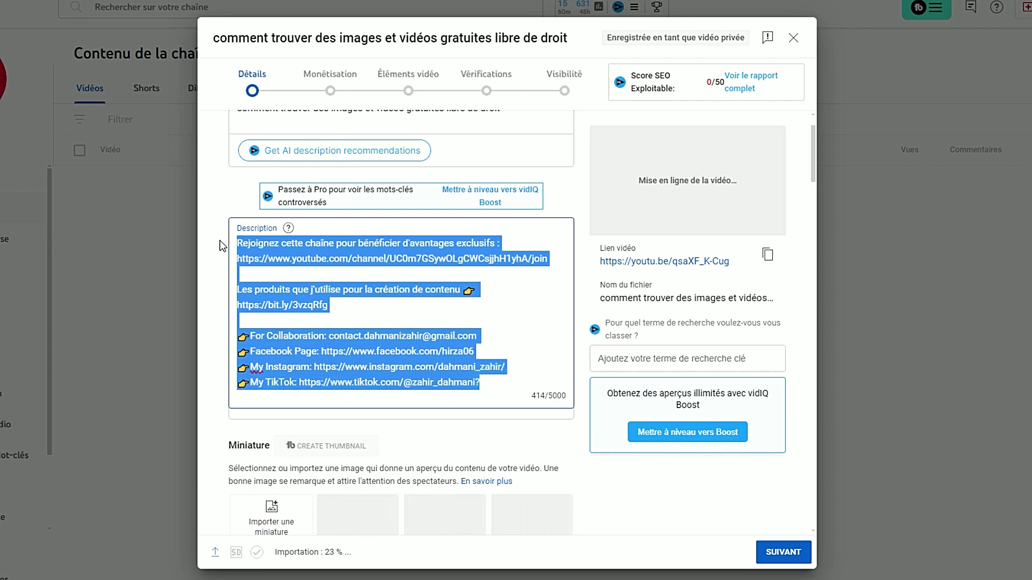
key(ctrl+v)
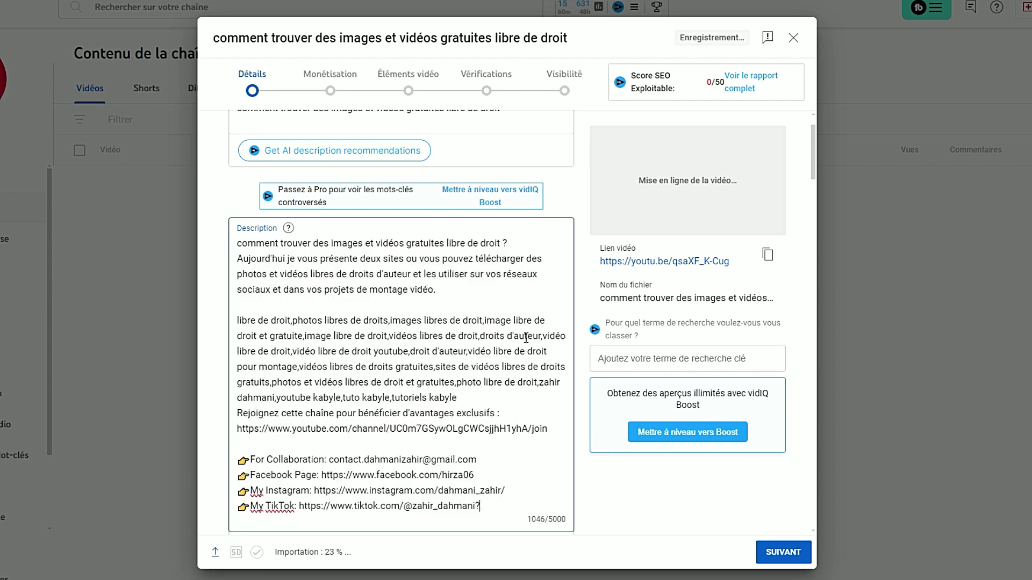
Import miniature 1.jpg as the video's thumbnail
scroll(376, 322, down, 4)
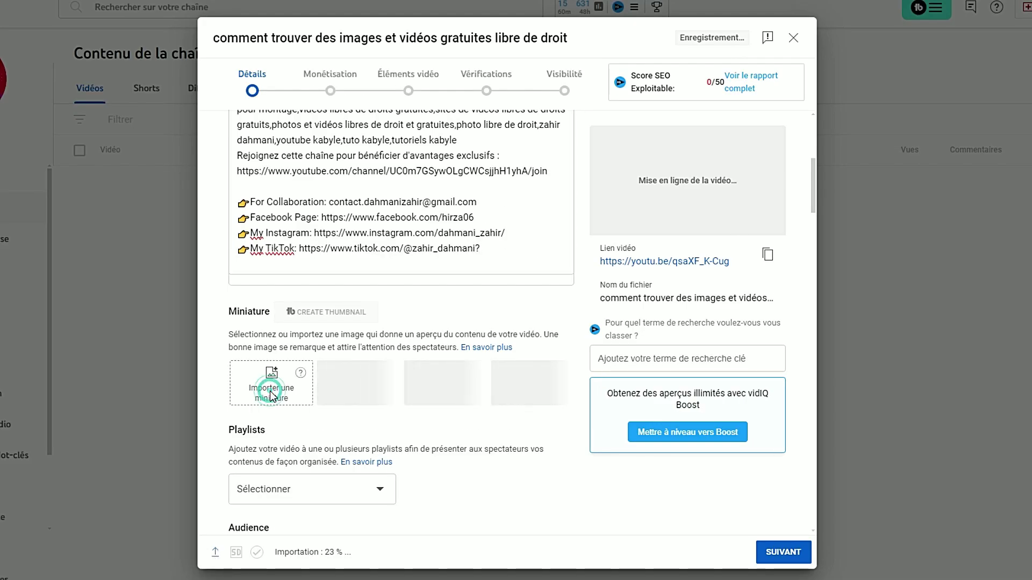
click(271, 398)
click(114, 50)
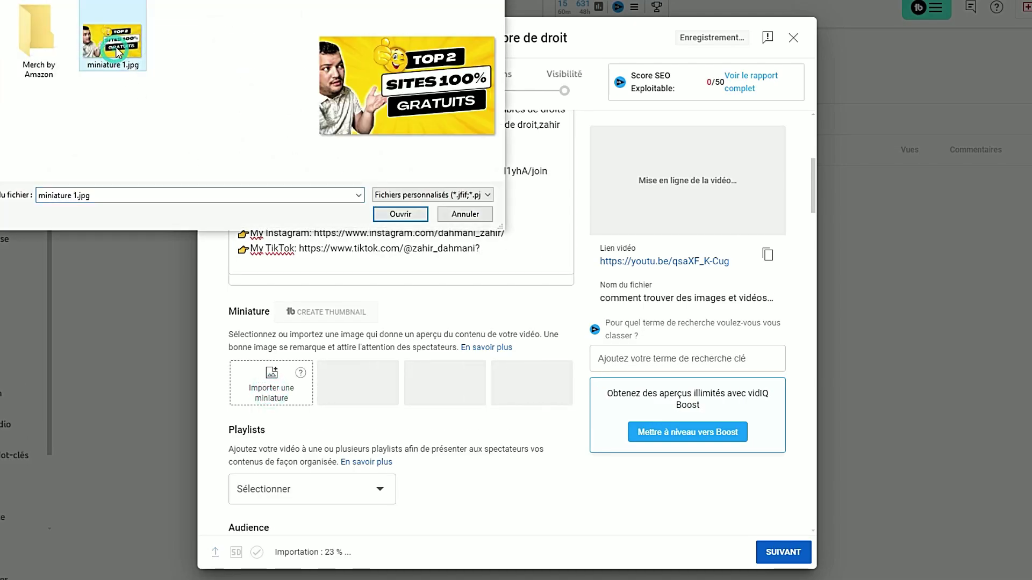
double_click(118, 46)
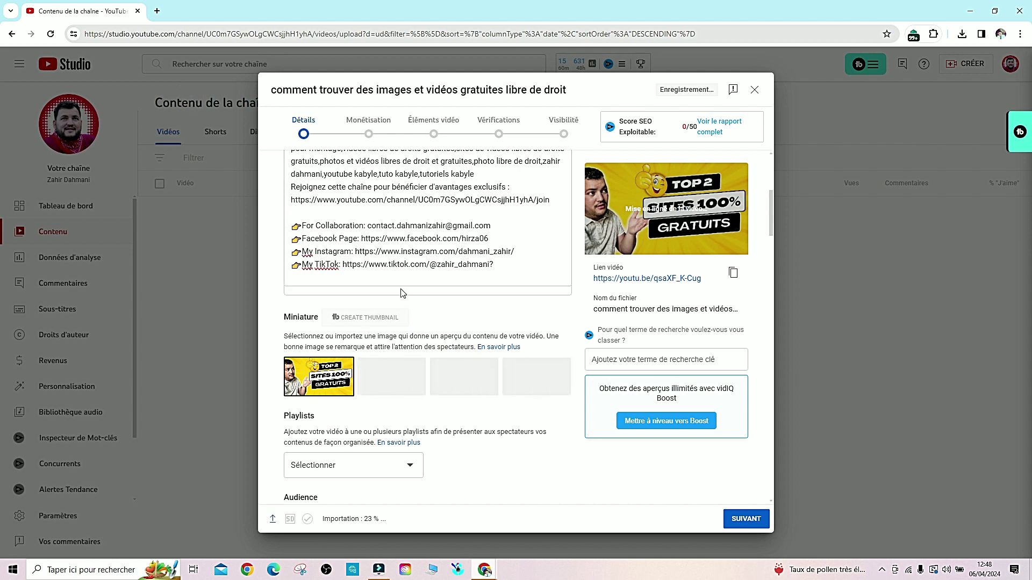
Review the playlist, audience and commercial communication settings, and answer Non to the altered-content question
scroll(403, 293, down, 3)
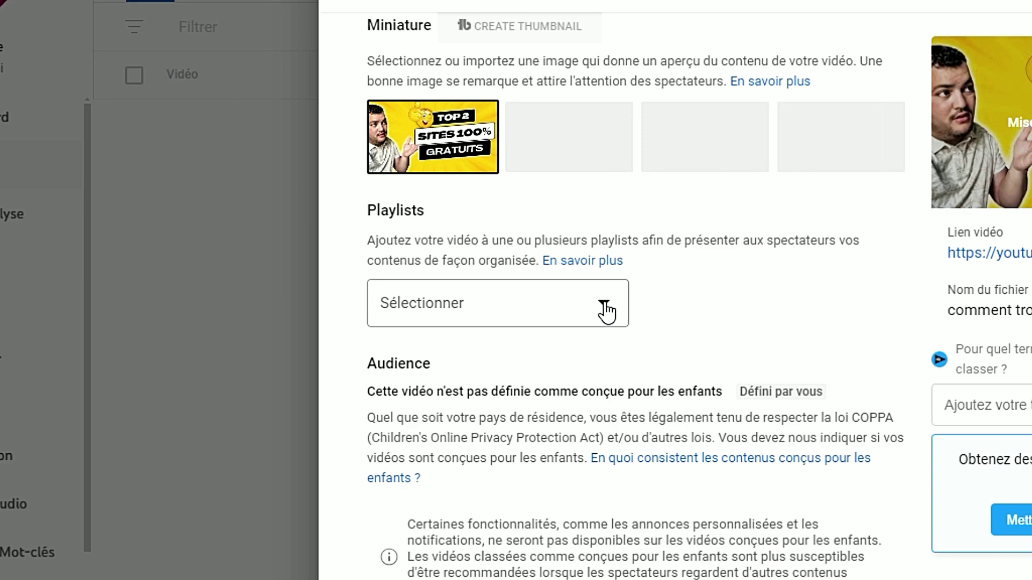
click(605, 316)
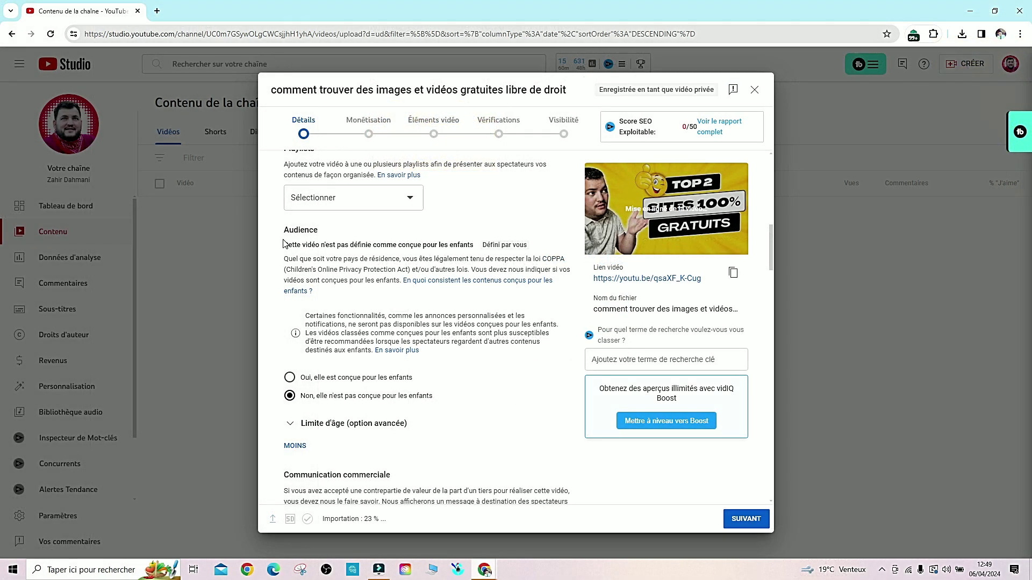
scroll(317, 240, down, 2)
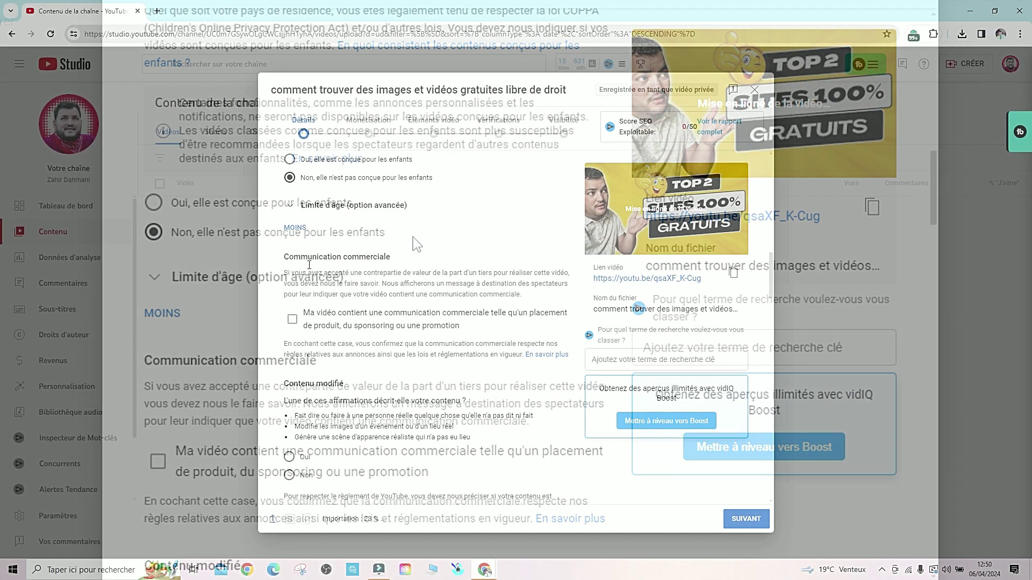
scroll(307, 265, down, 1)
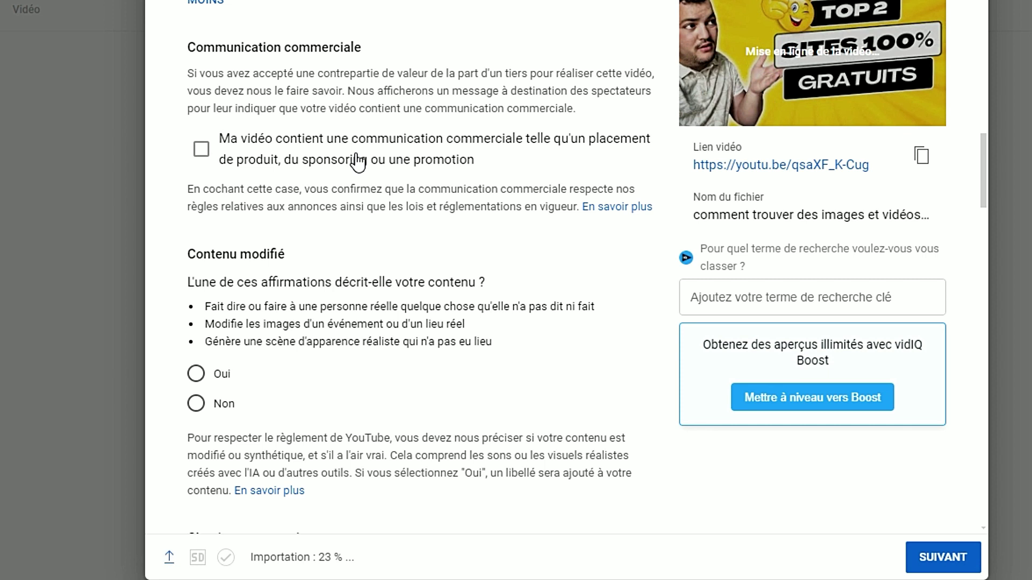
scroll(357, 161, down, 2)
scroll(315, 178, down, 2)
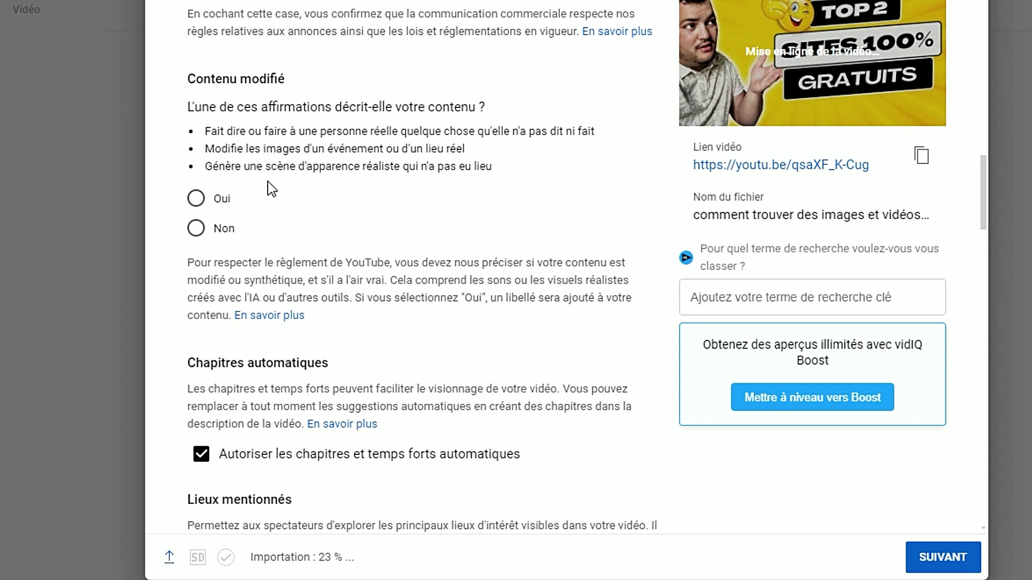
click(196, 230)
Paste the prepared tag list into the video's tags, including "libre de droit", "photos libres de droits" and "vidéos libres de droit"
scroll(355, 217, down, 5)
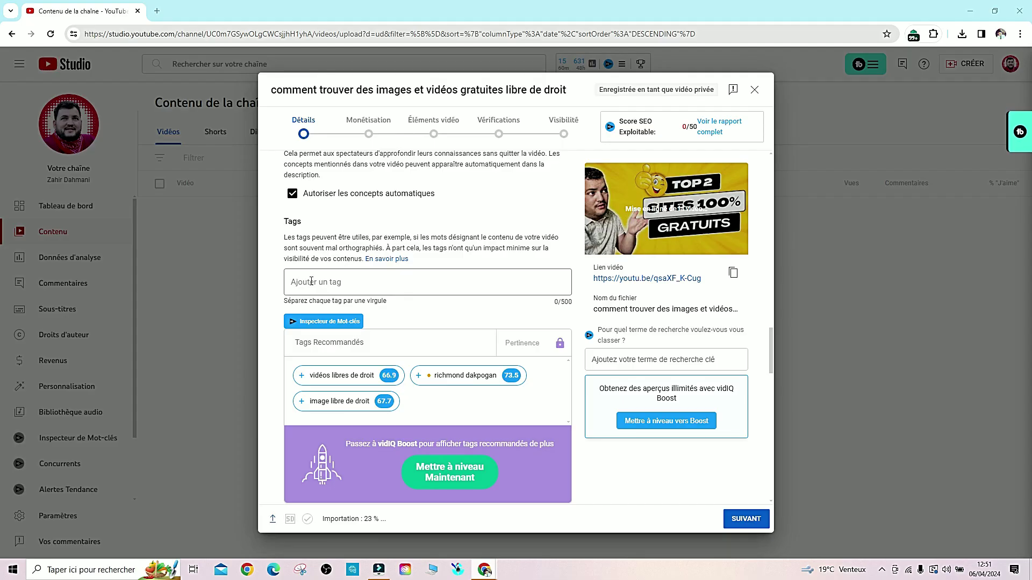
click(311, 282)
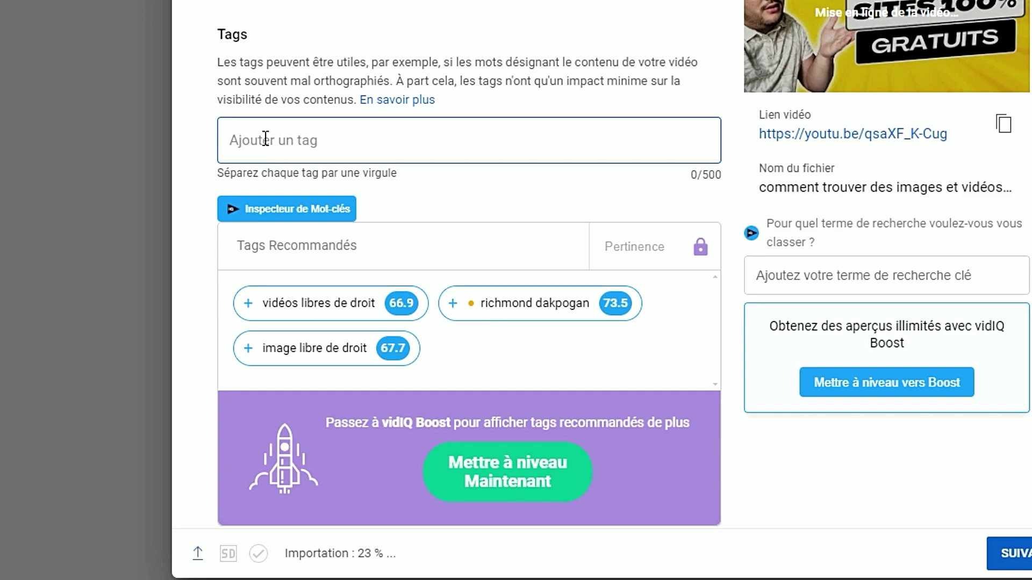
key(ctrl+v)
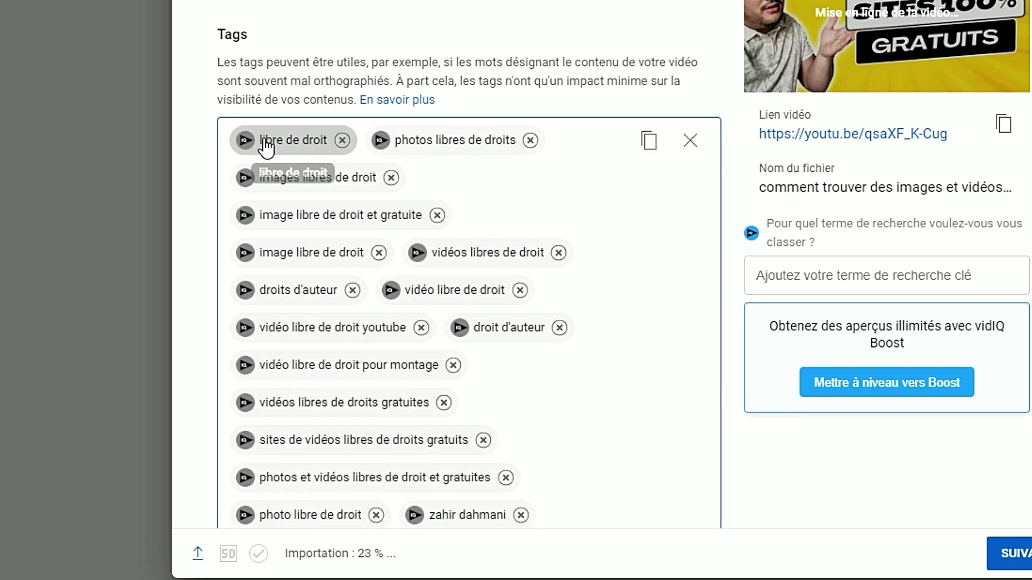
Set the video's category to Éducation
scroll(559, 178, down, 5)
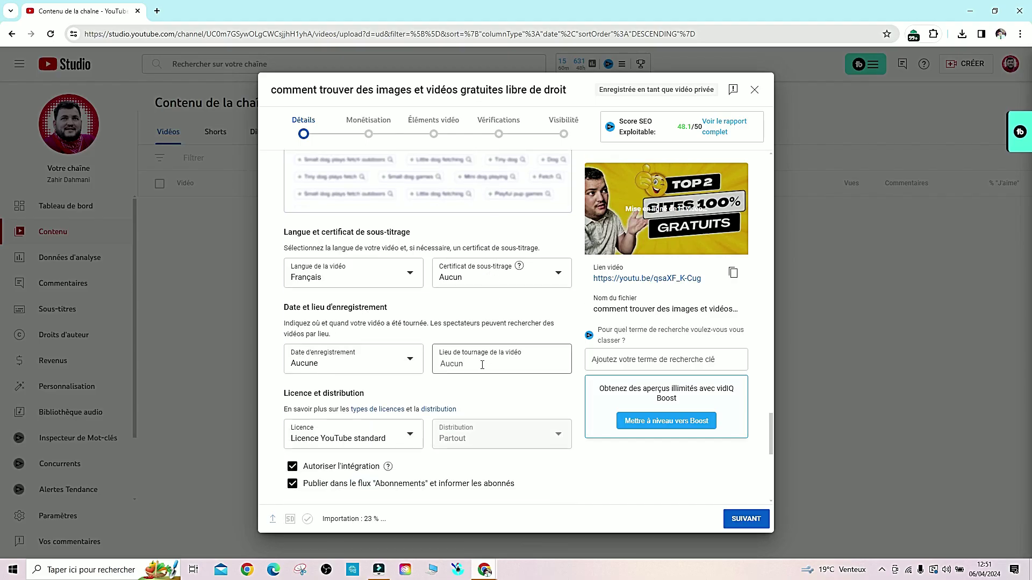
scroll(482, 365, down, 6)
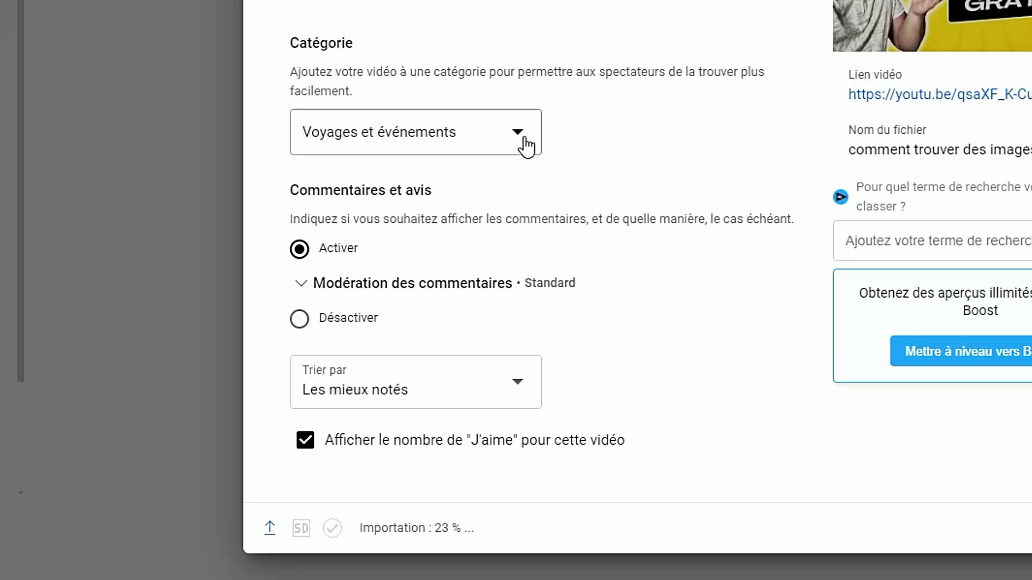
click(525, 144)
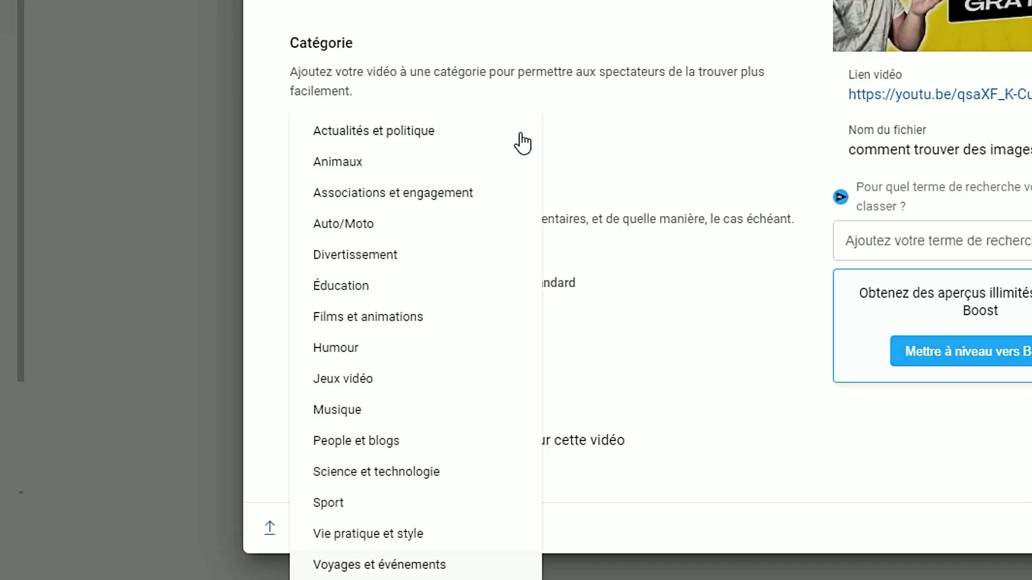
click(349, 285)
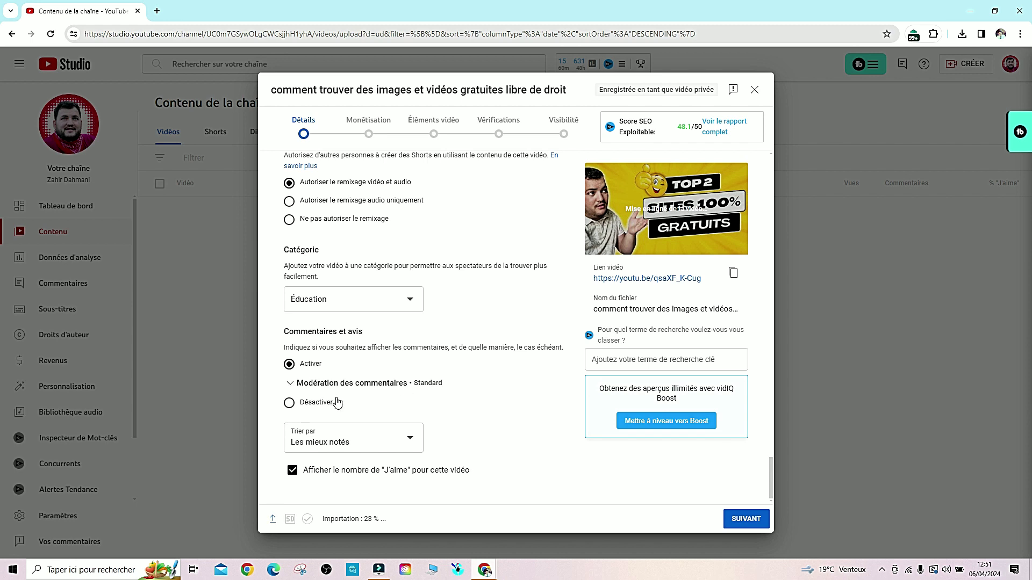
scroll(511, 452, up, 1)
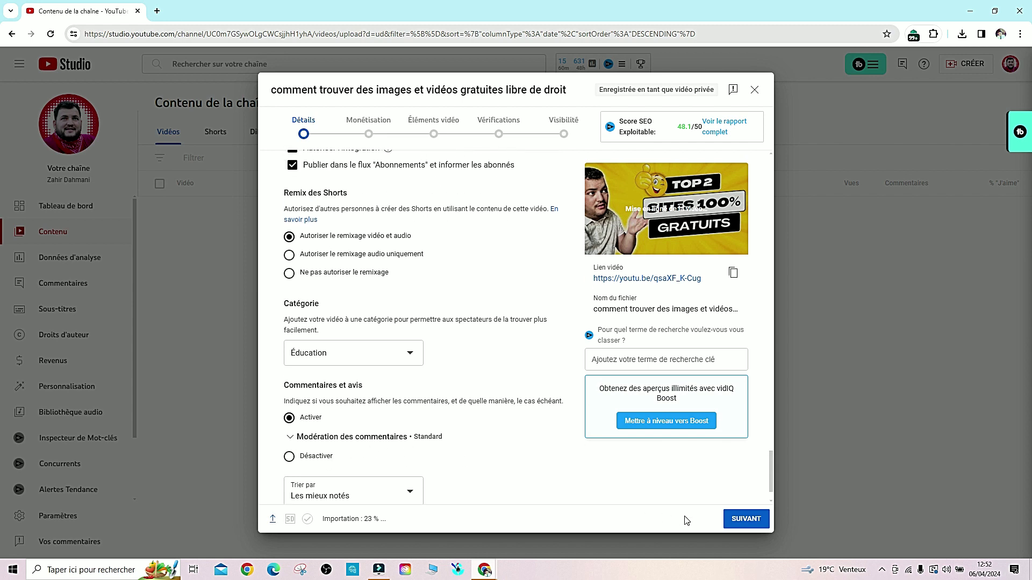
Proceed to the monetization stage and activate ads for the video
click(746, 519)
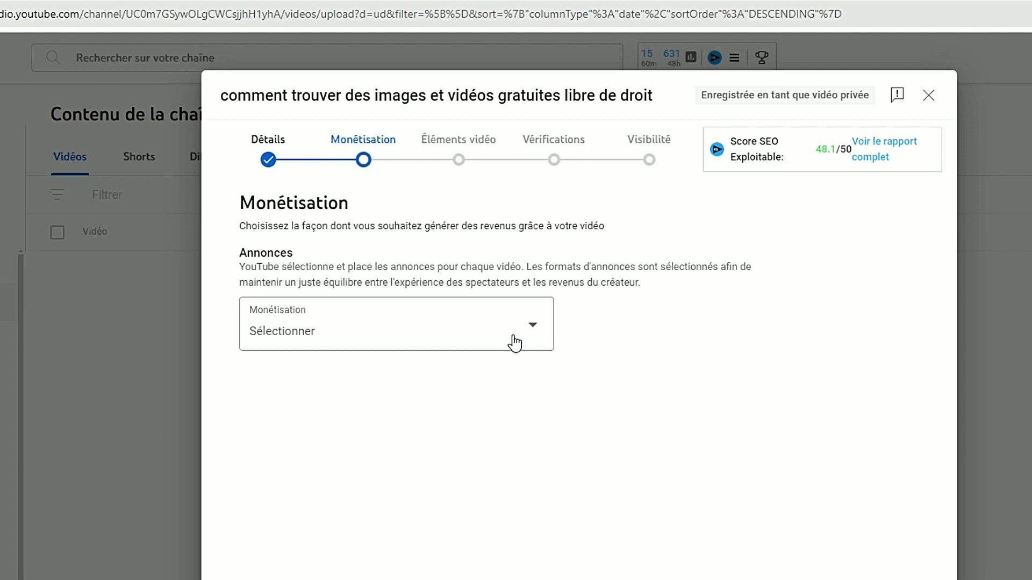
click(543, 327)
click(297, 324)
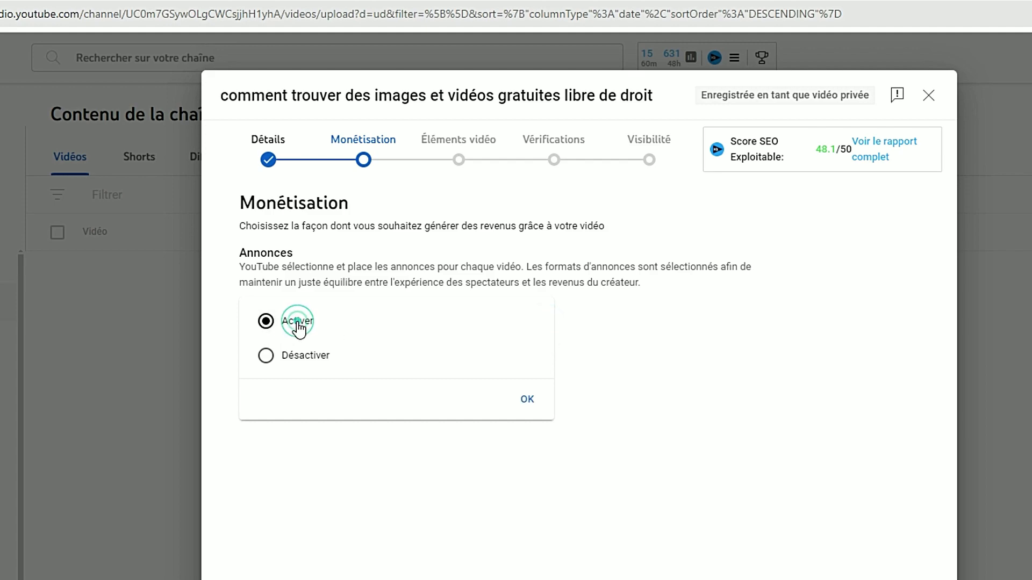
click(527, 399)
Proceed to the ad suitability questionnaire and declare that the video has no content unsuitable for advertisers
click(433, 135)
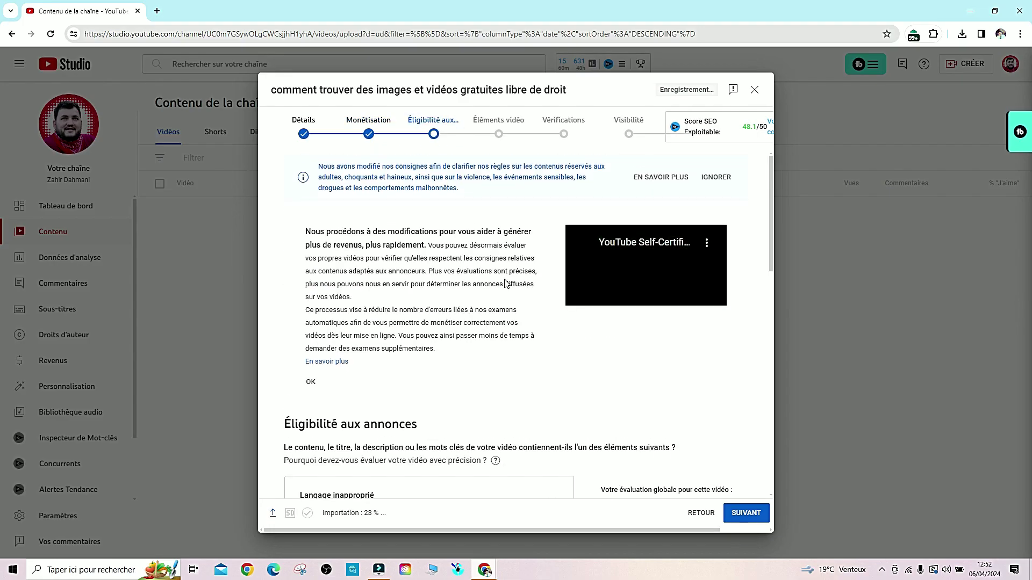
scroll(483, 292, down, 4)
scroll(483, 292, down, 10)
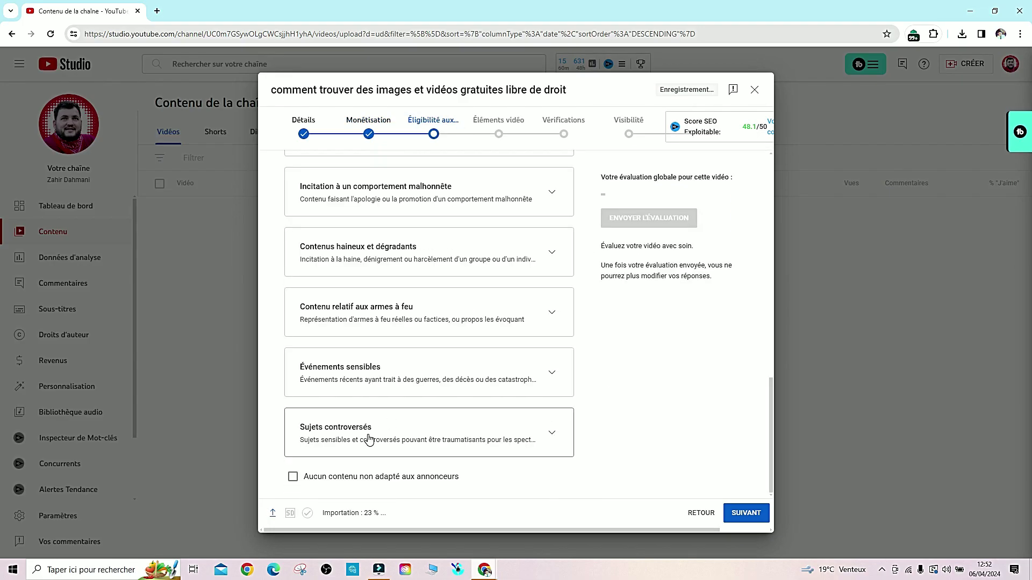
click(293, 476)
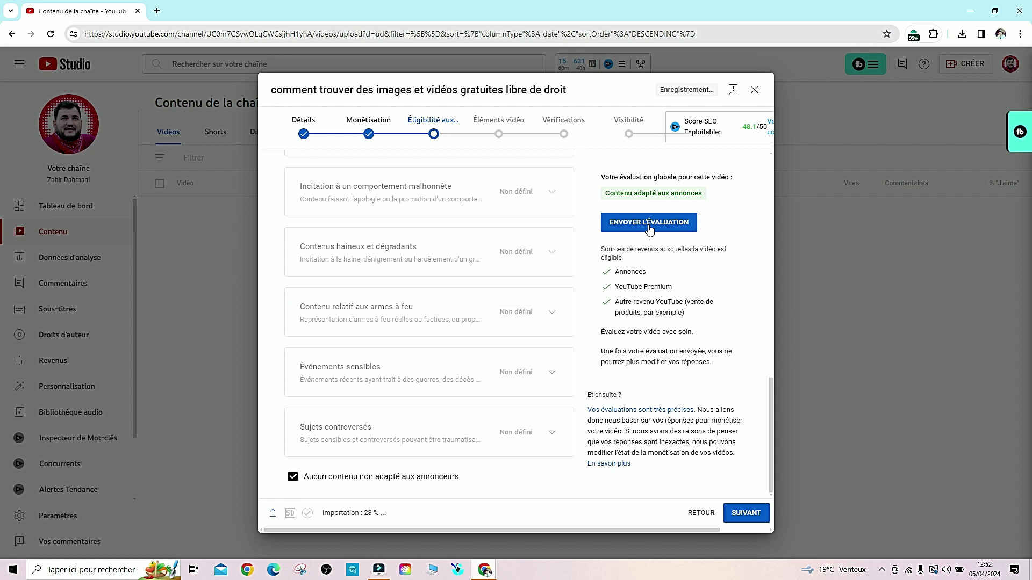
Submit the ad suitability rating and continue past the video elements and verification stages to the visibility settings
click(650, 229)
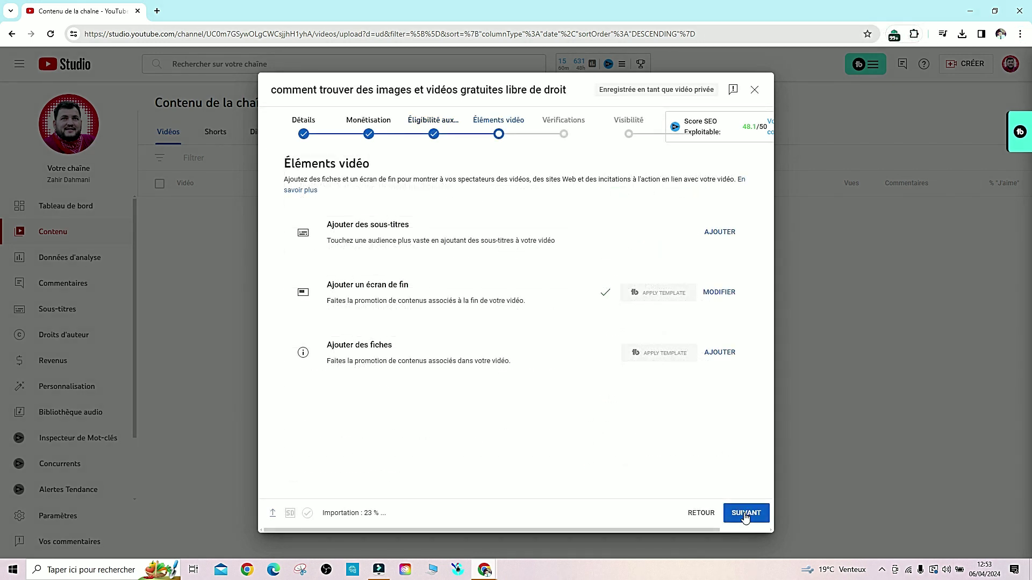
click(744, 516)
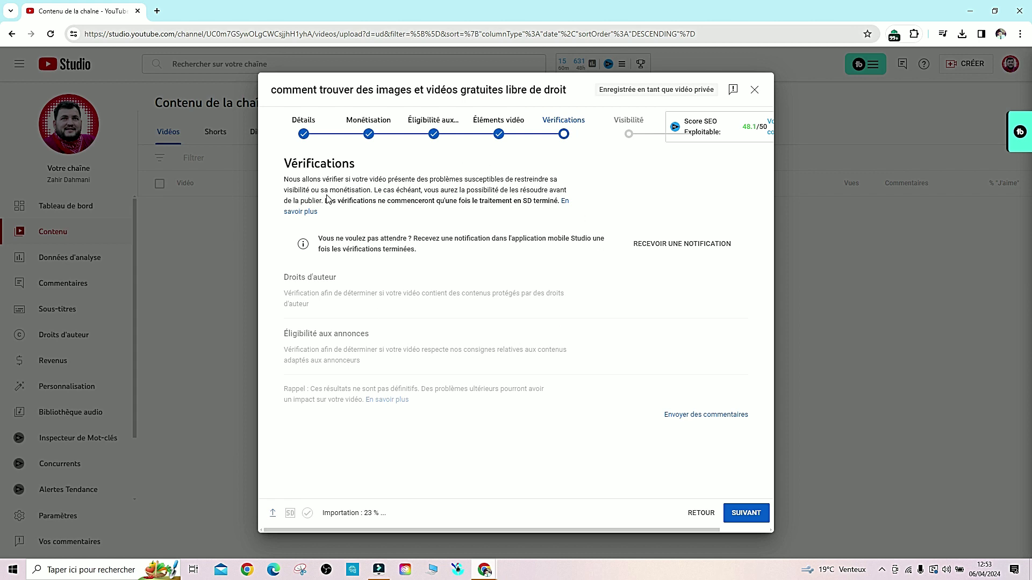
key(Return)
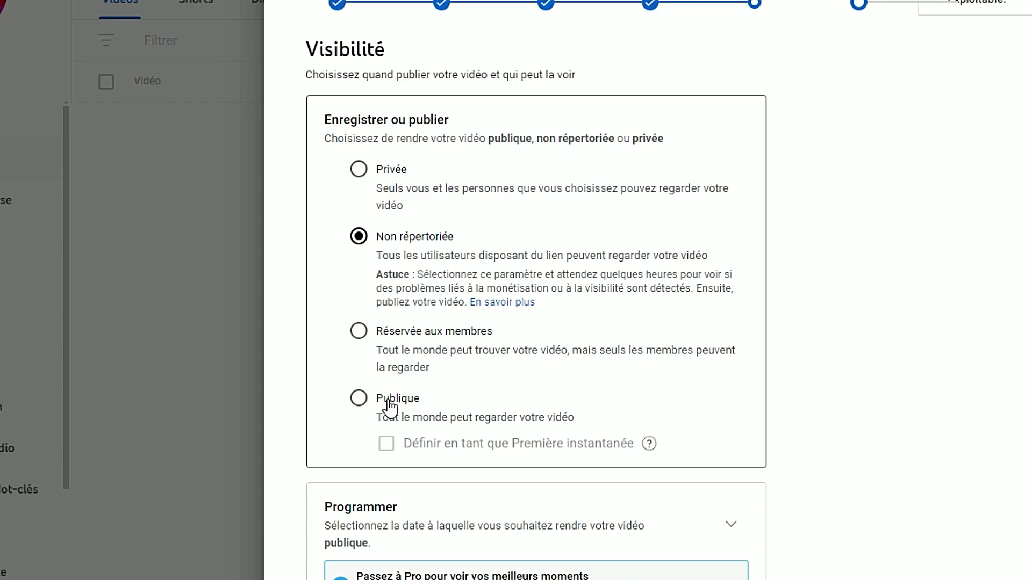
Expand the scheduling options for the video and examine the calendar for its private-to-public publication date
scroll(611, 367, down, 2)
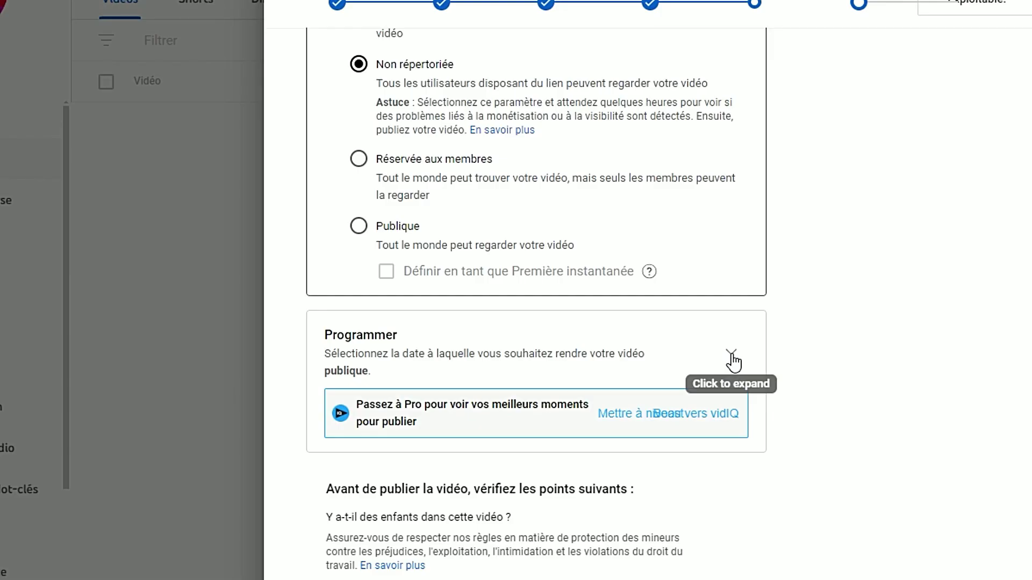
click(732, 356)
scroll(773, 351, down, 5)
scroll(792, 354, down, 2)
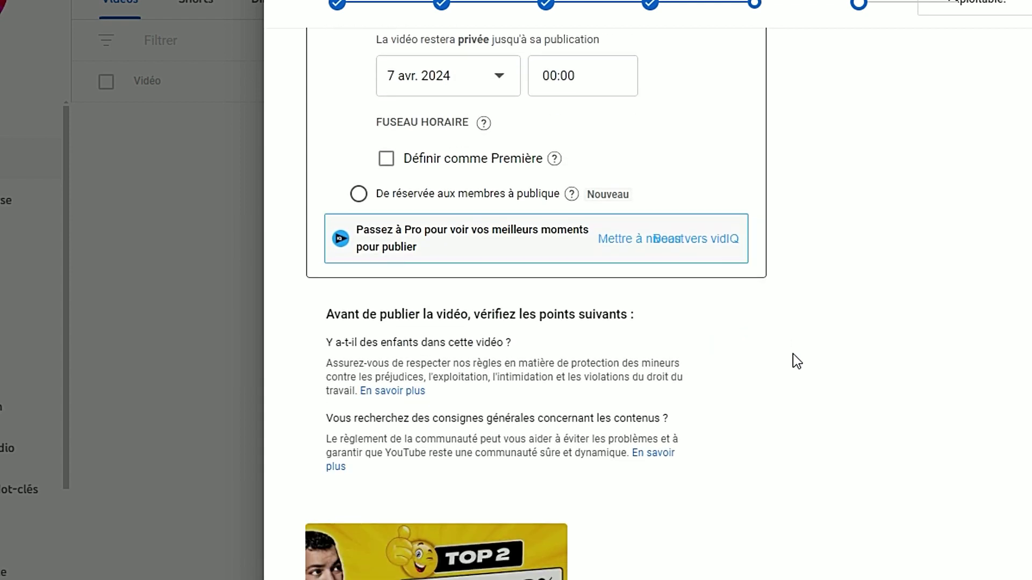
scroll(792, 353, up, 2)
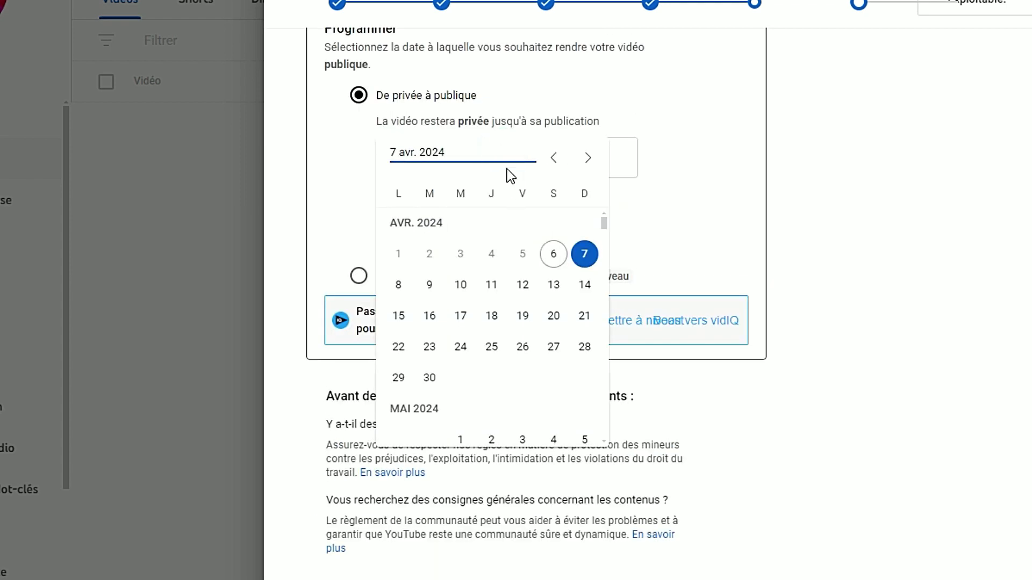
click(688, 159)
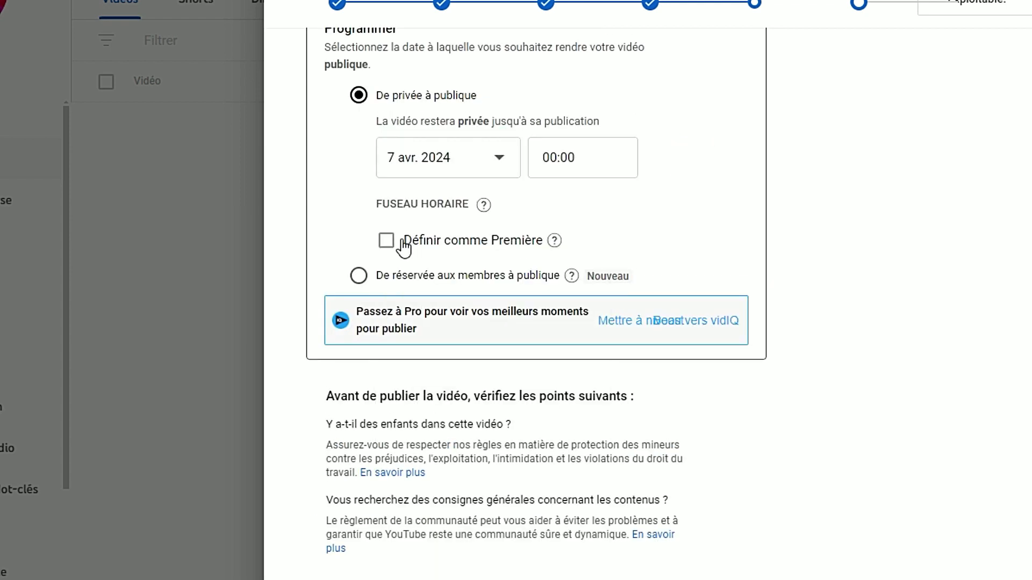